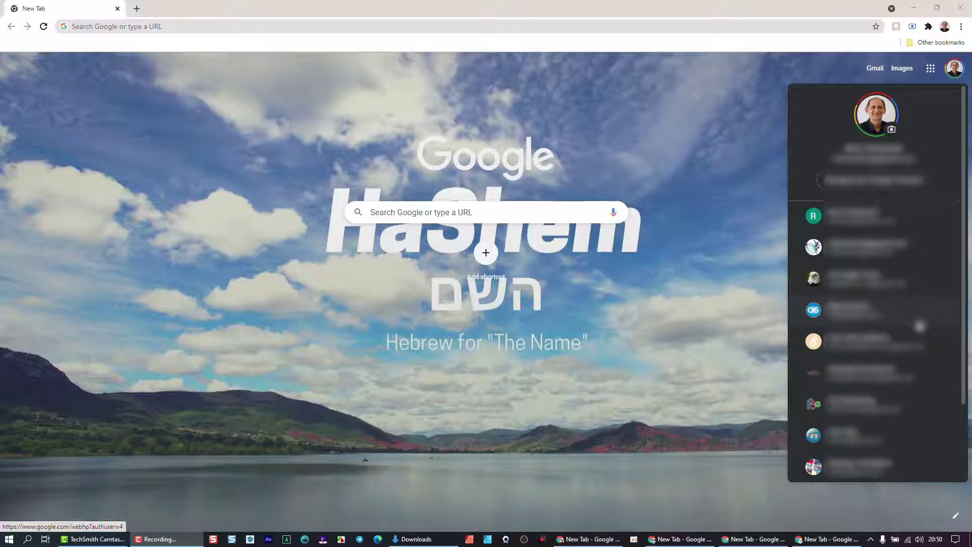
Step: Scroll to the bottom of the Google account list, then dismiss it
{"action": "scroll", "coordinate": [920, 279], "scroll_direction": "down", "scroll_amount": 2}
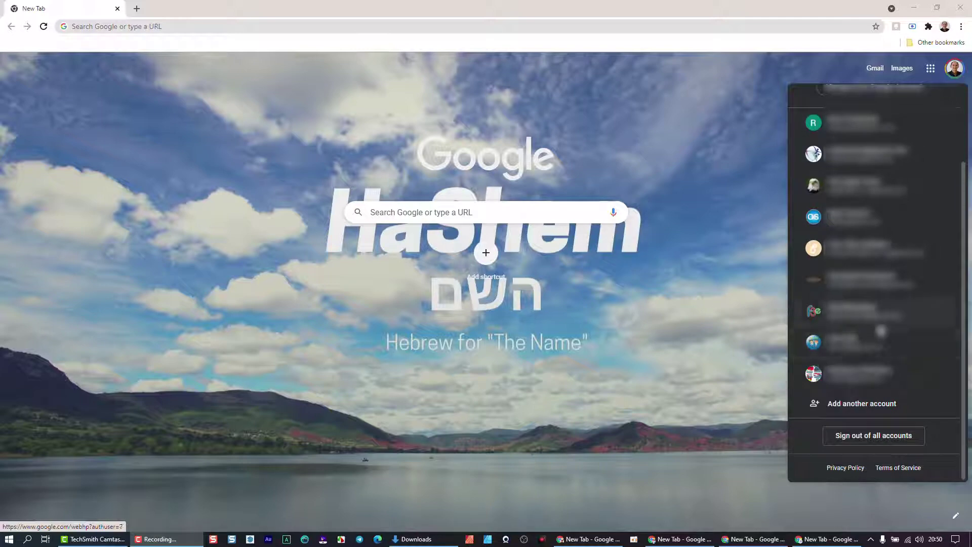
{"action": "left_click", "coordinate": [743, 144]}
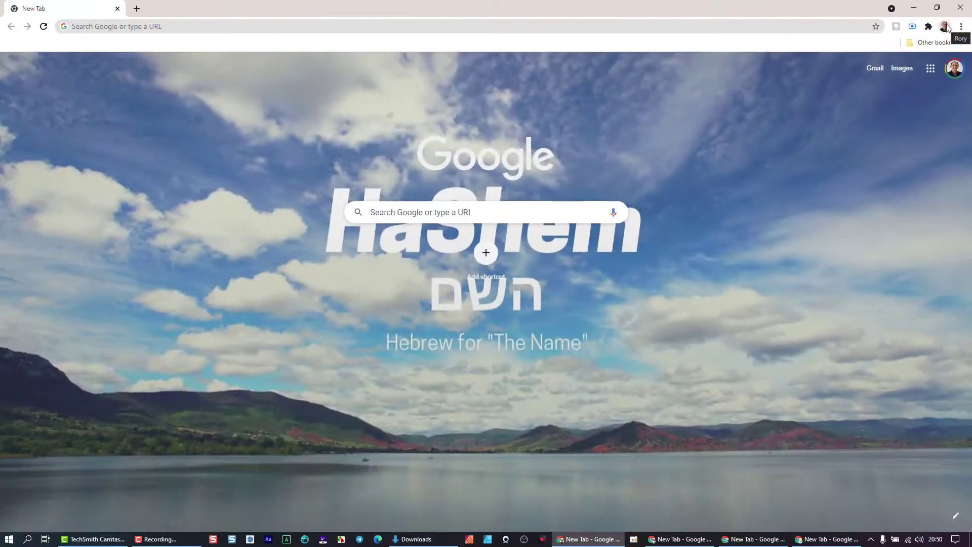
Step: Open the Chrome profile menu from the toolbar avatar
{"action": "left_click", "coordinate": [945, 27]}
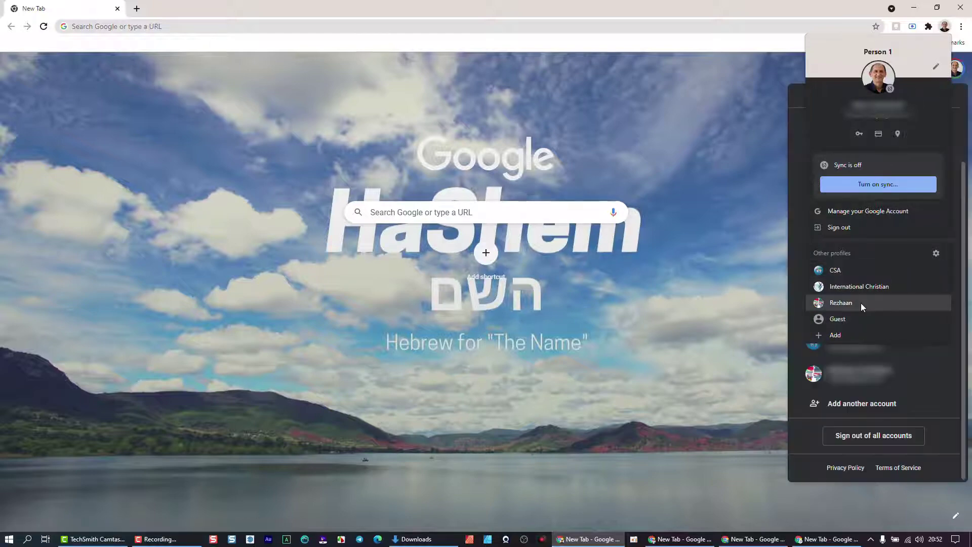
Step: Add a new profile and sign it in with the account's email and password
{"action": "left_click", "coordinate": [849, 336]}
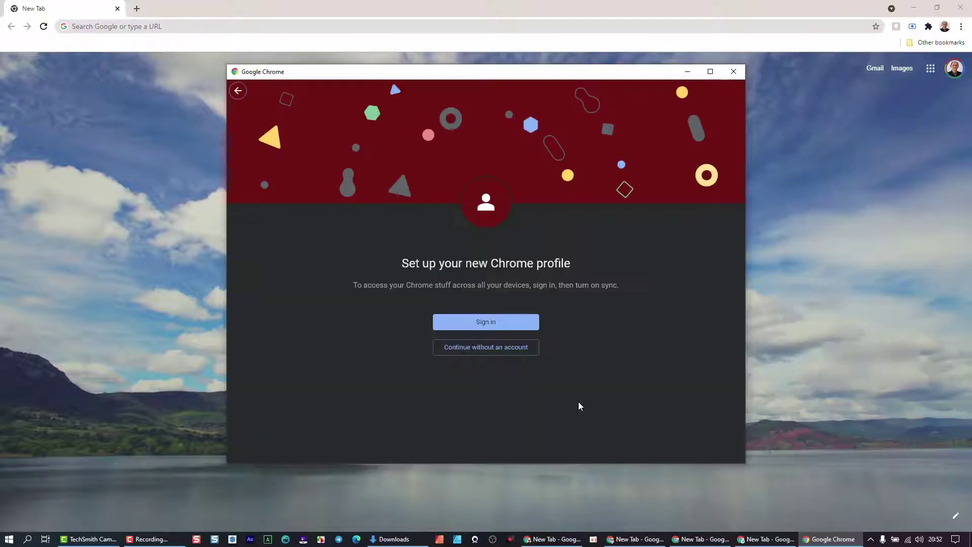
{"action": "left_click", "coordinate": [495, 323]}
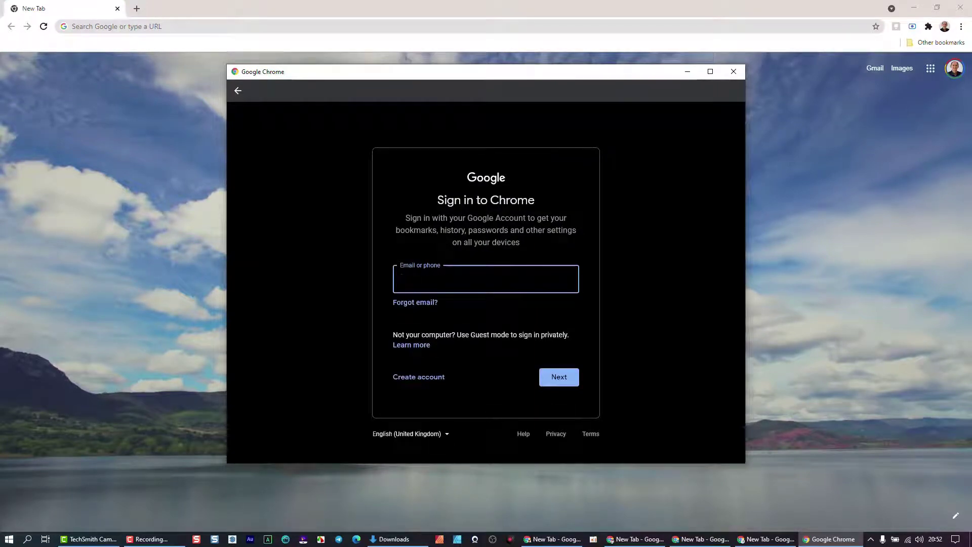
{"action": "type", "text": "us"}
{"action": "type", "text": "ername"}
{"action": "left_click", "coordinate": [561, 377]}
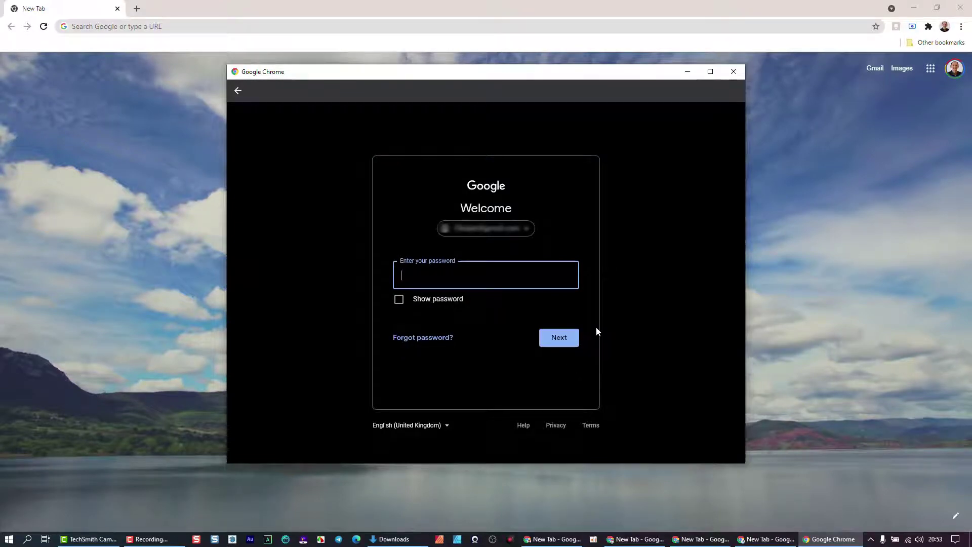
{"action": "type", "text": "••"}
{"action": "type", "text": "•••"}
{"action": "type", "text": "••"}
{"action": "key", "text": "Return"}
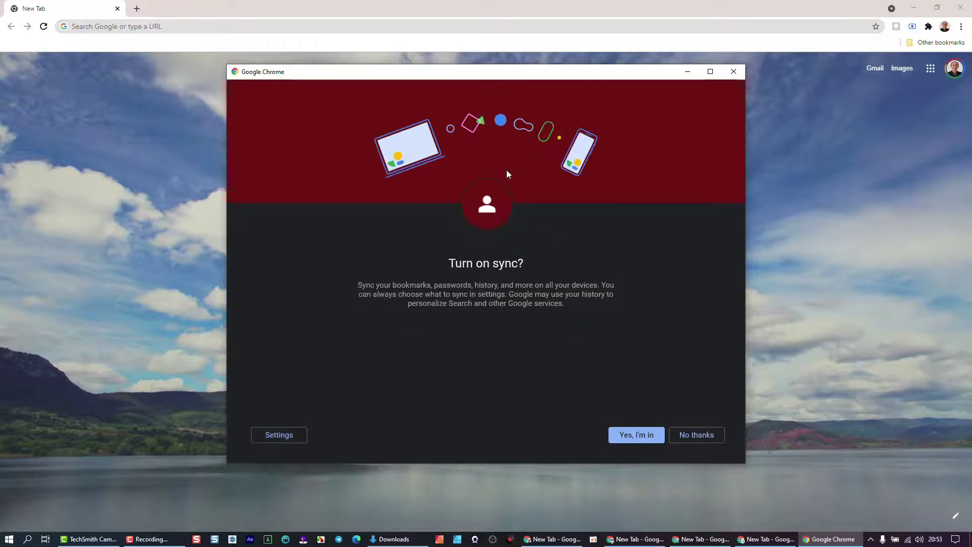
Step: Decline sync and finish the new profile with a pink theme colour
{"action": "left_click", "coordinate": [697, 435]}
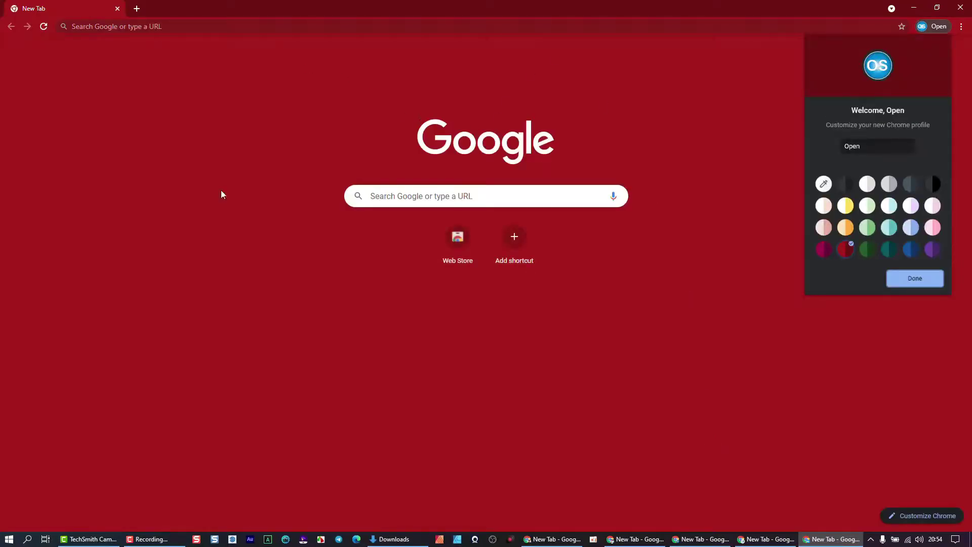
{"action": "left_click", "coordinate": [889, 205]}
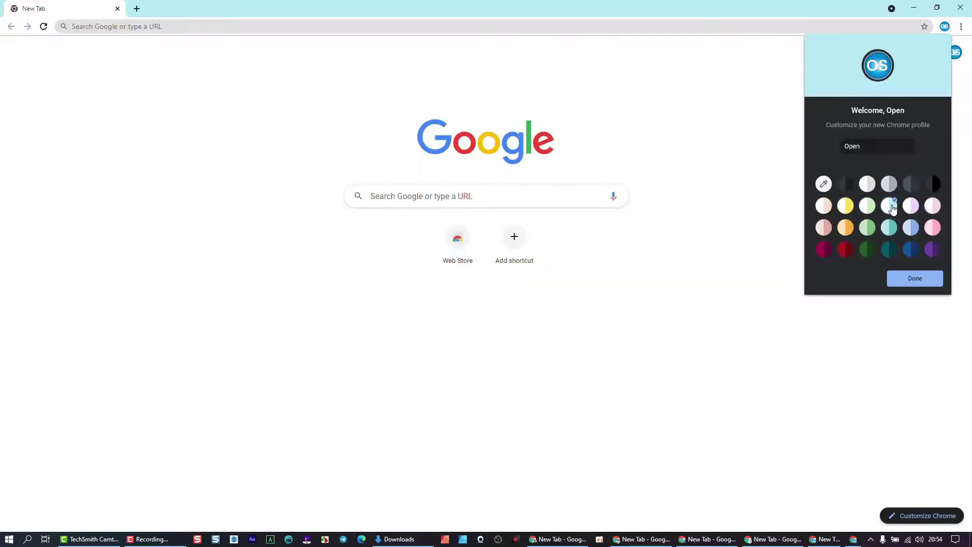
{"action": "left_click", "coordinate": [845, 228]}
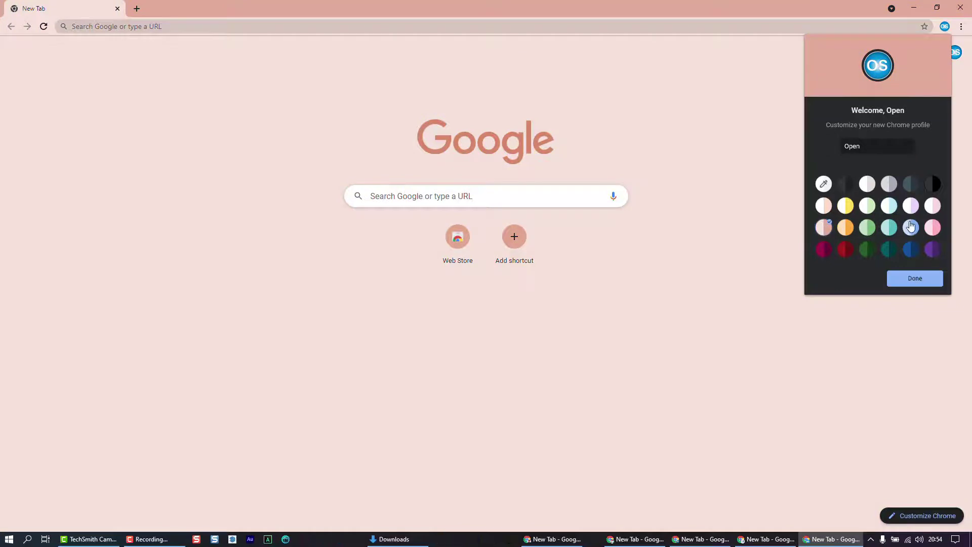
{"action": "left_click", "coordinate": [934, 251]}
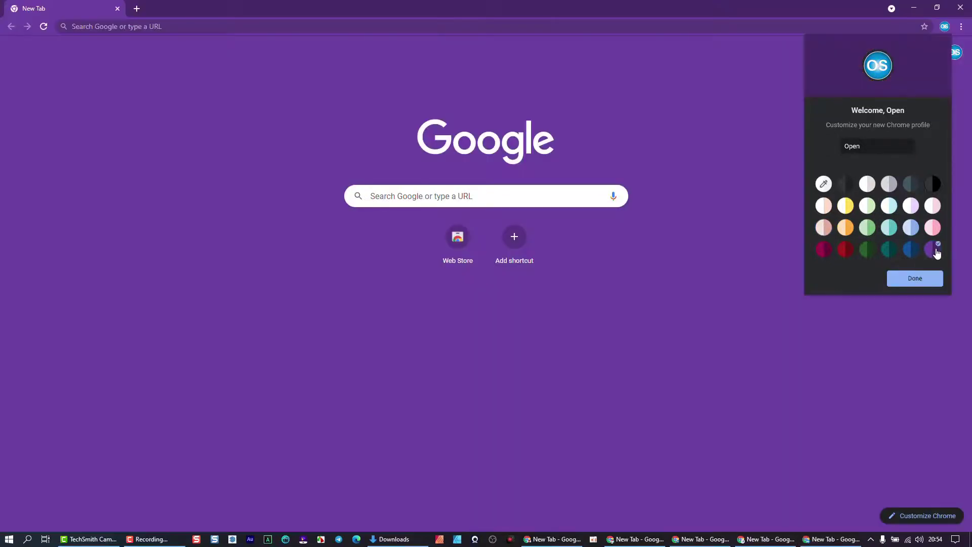
{"action": "left_click", "coordinate": [933, 227]}
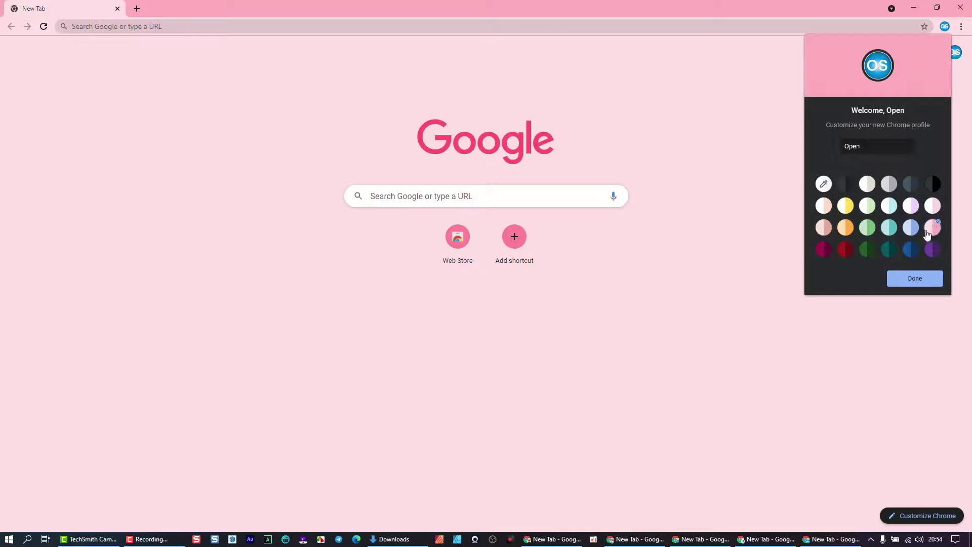
{"action": "left_click", "coordinate": [914, 278]}
Step: Check the signed-in Google account details, then bring up the profile menu
{"action": "left_click", "coordinate": [955, 52]}
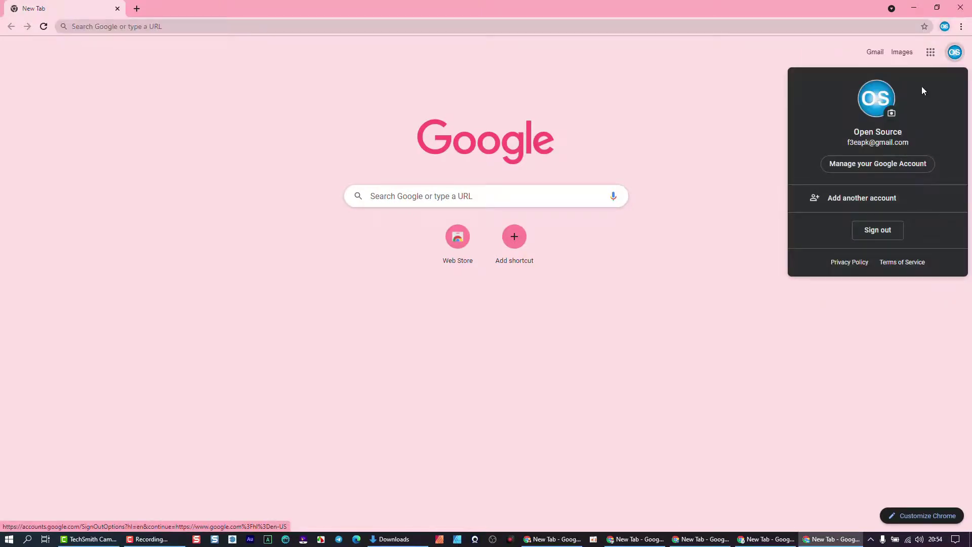
{"action": "left_click", "coordinate": [761, 145]}
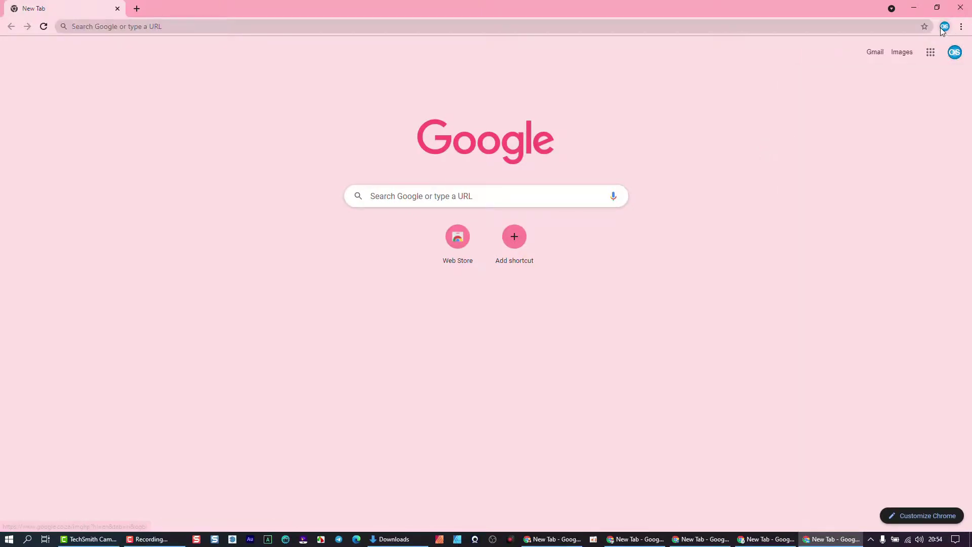
{"action": "left_click", "coordinate": [944, 27]}
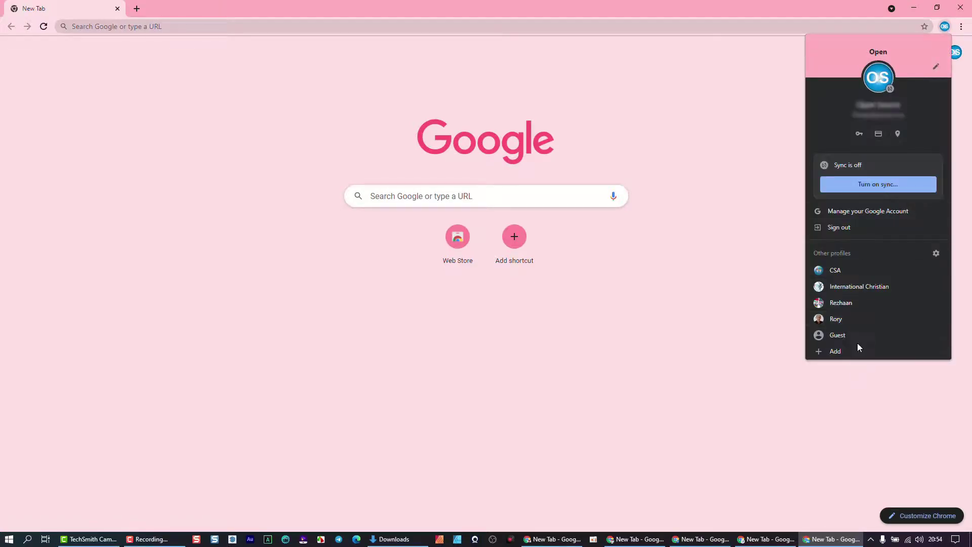
Step: Open a window for the new Open profile from Other profiles
{"action": "left_click", "coordinate": [944, 26]}
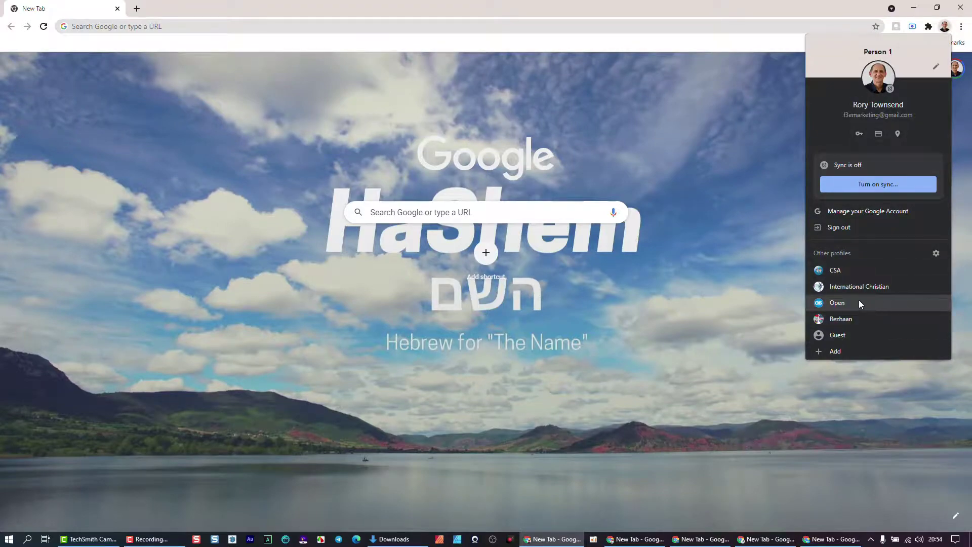
{"action": "left_click", "coordinate": [859, 300]}
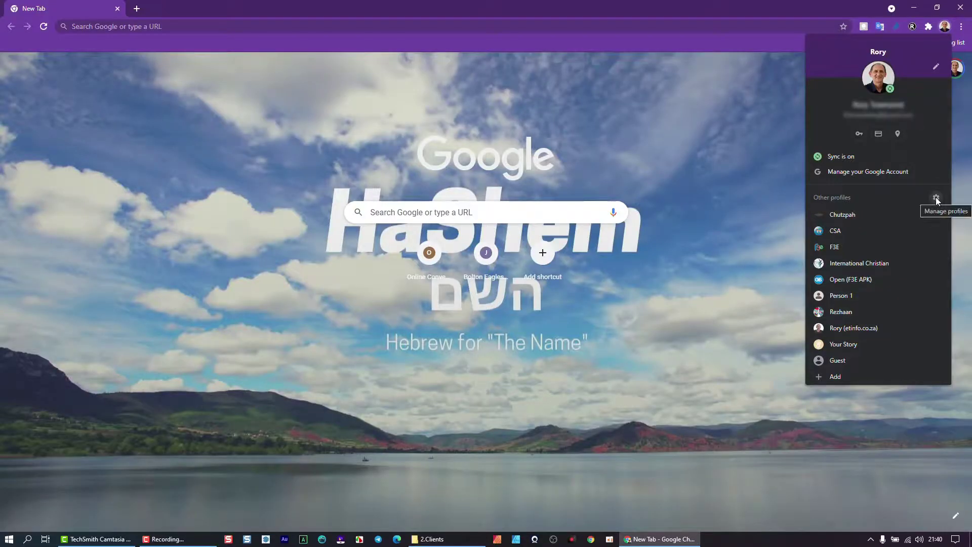
Step: Browse the Who's using Chrome cards, including Chutzpah's options, keeping Show on startup ticked
{"action": "left_click", "coordinate": [936, 198]}
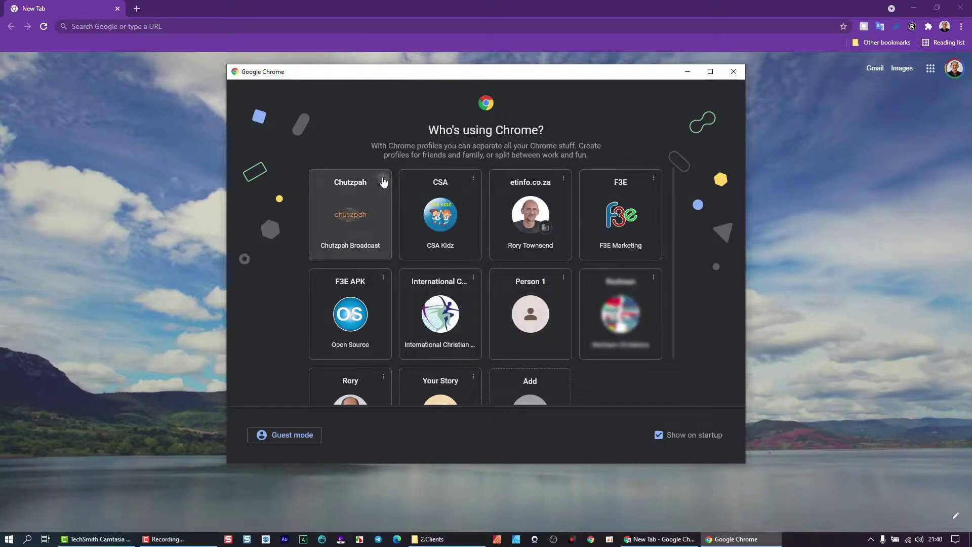
{"action": "left_click", "coordinate": [383, 181]}
{"action": "left_click", "coordinate": [341, 130]}
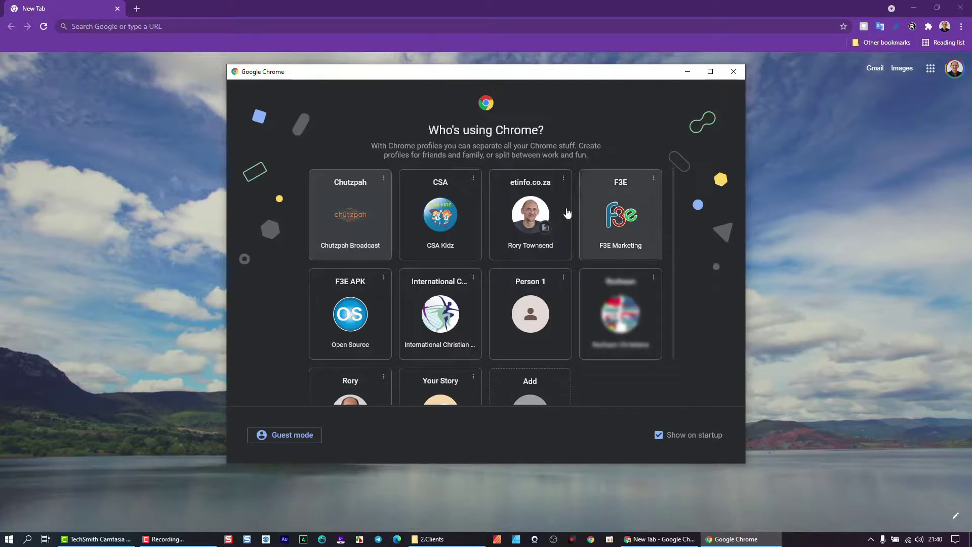
{"action": "scroll", "coordinate": [552, 210], "scroll_direction": "down", "scroll_amount": 2}
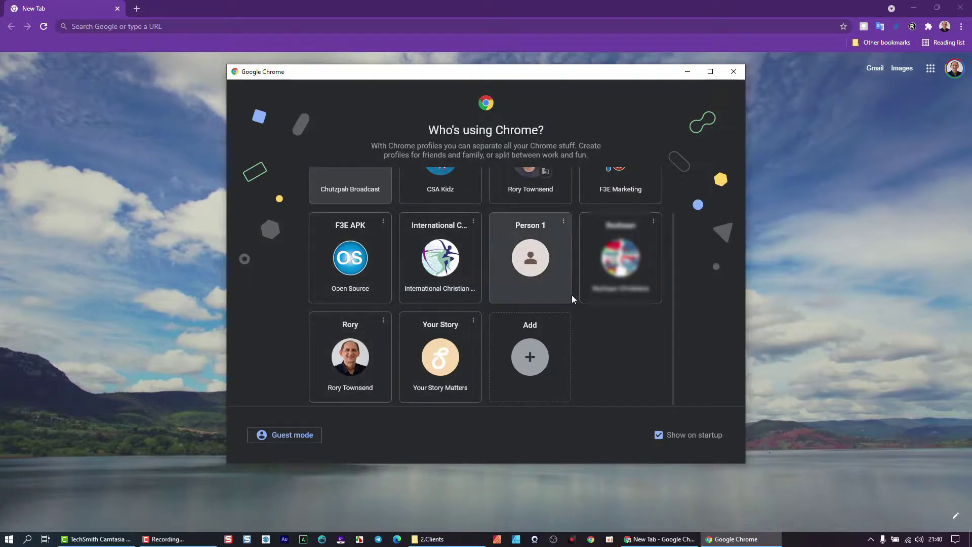
{"action": "scroll", "coordinate": [582, 284], "scroll_direction": "up", "scroll_amount": 2}
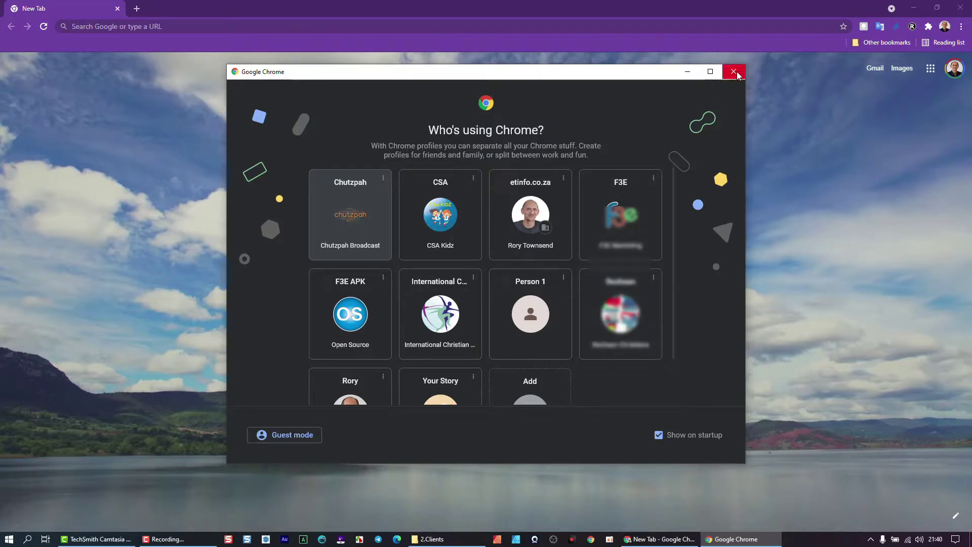
{"action": "left_click", "coordinate": [734, 72]}
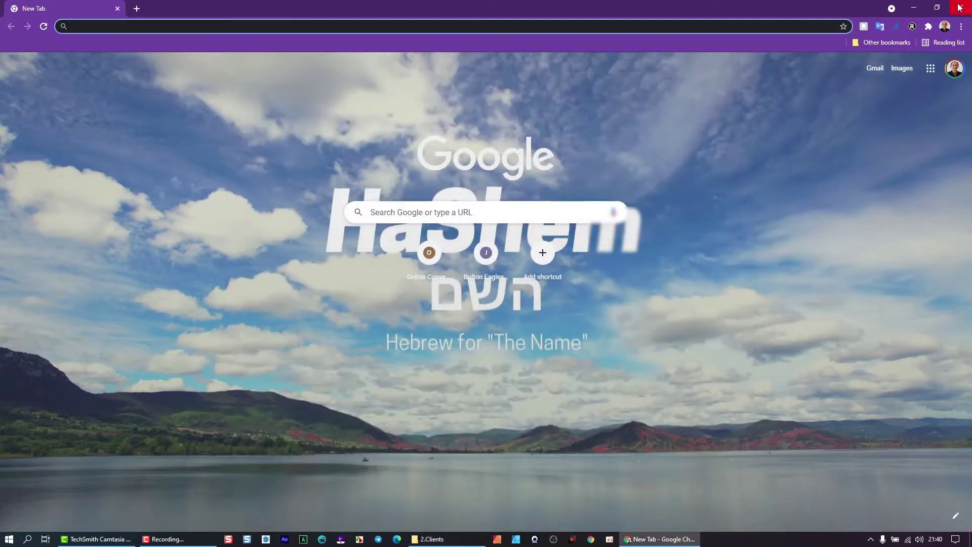
Step: Quit and relaunch Chrome, then choose Rory in the startup profile picker
{"action": "left_click", "coordinate": [960, 7]}
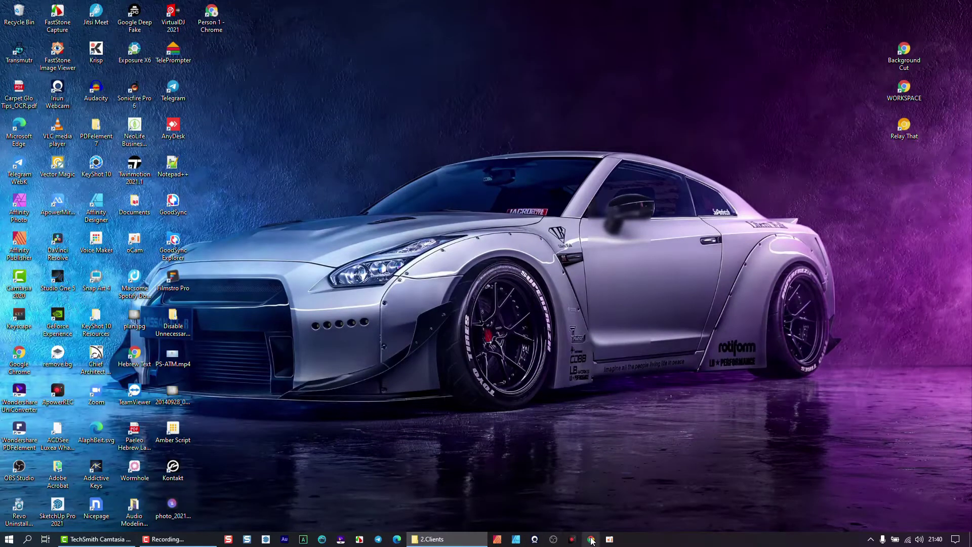
{"action": "left_click", "coordinate": [590, 539]}
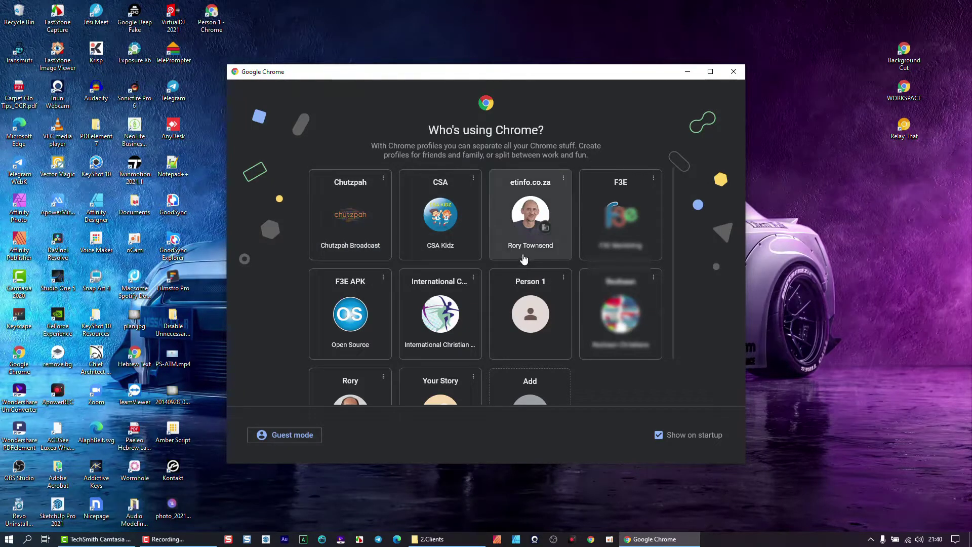
{"action": "scroll", "coordinate": [524, 258], "scroll_direction": "down", "scroll_amount": 1}
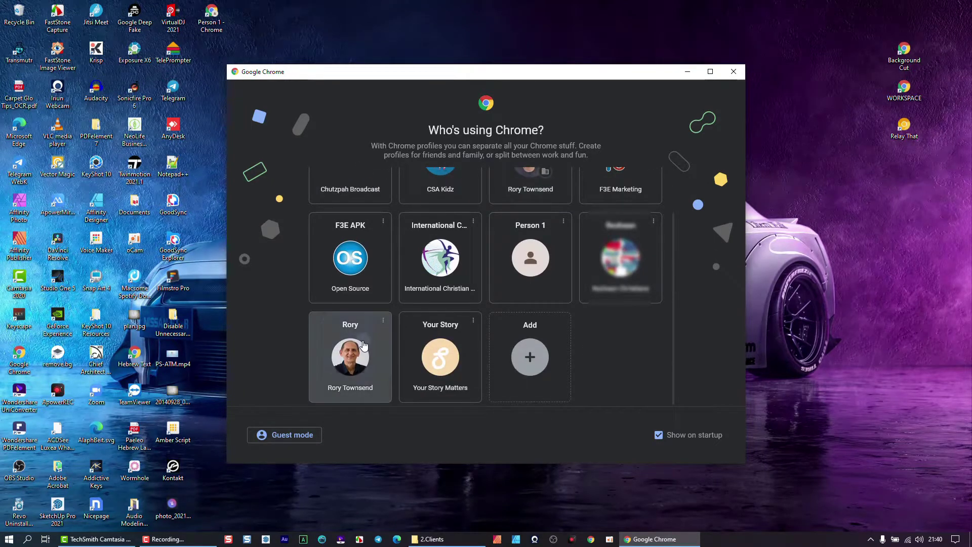
{"action": "left_click", "coordinate": [355, 349]}
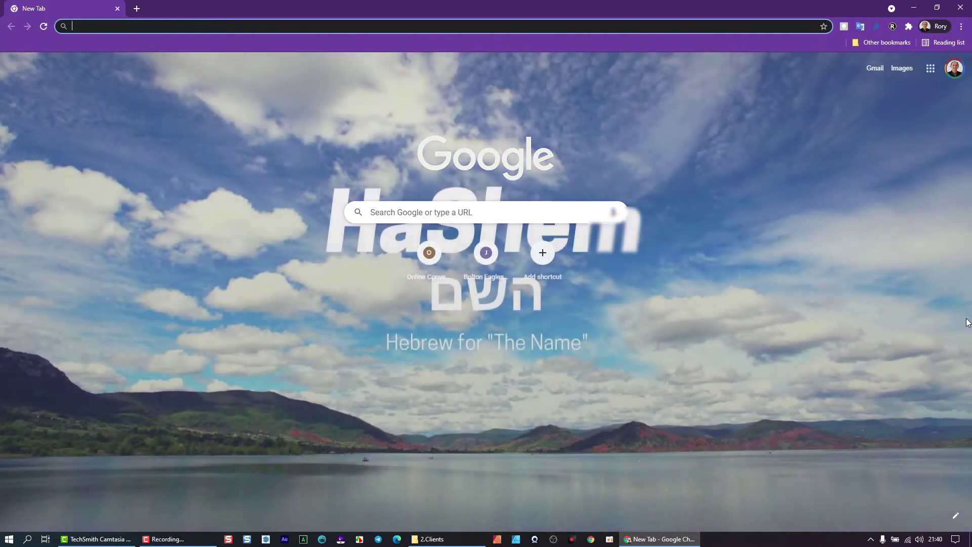